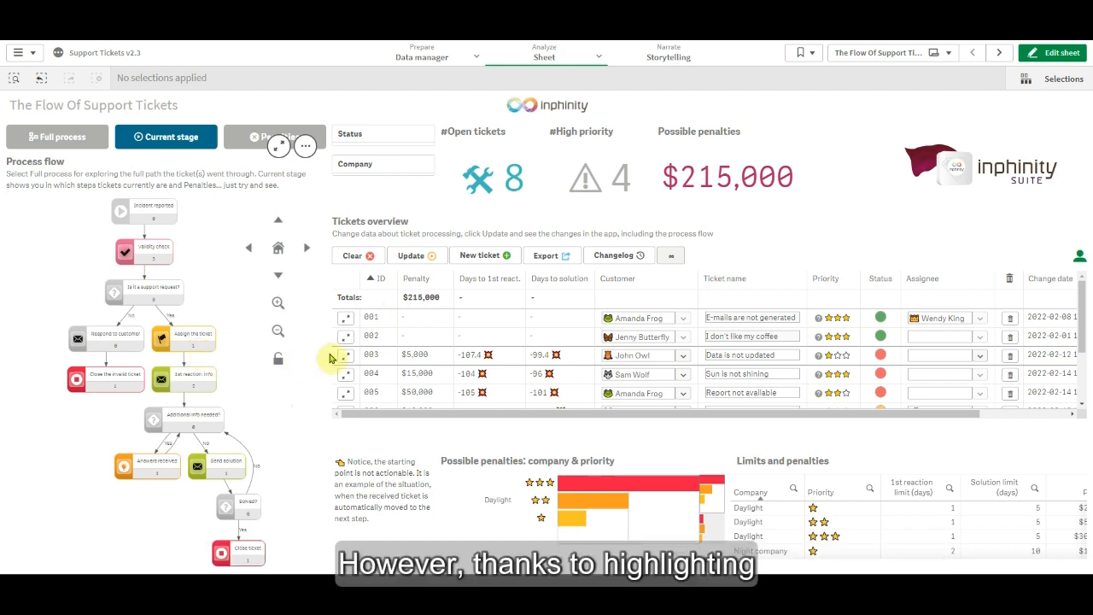
# Filter the Support Tickets sheet to ticket 003 in the Tickets overview to examine its stage in the process flow.
pyautogui.click(374, 354)
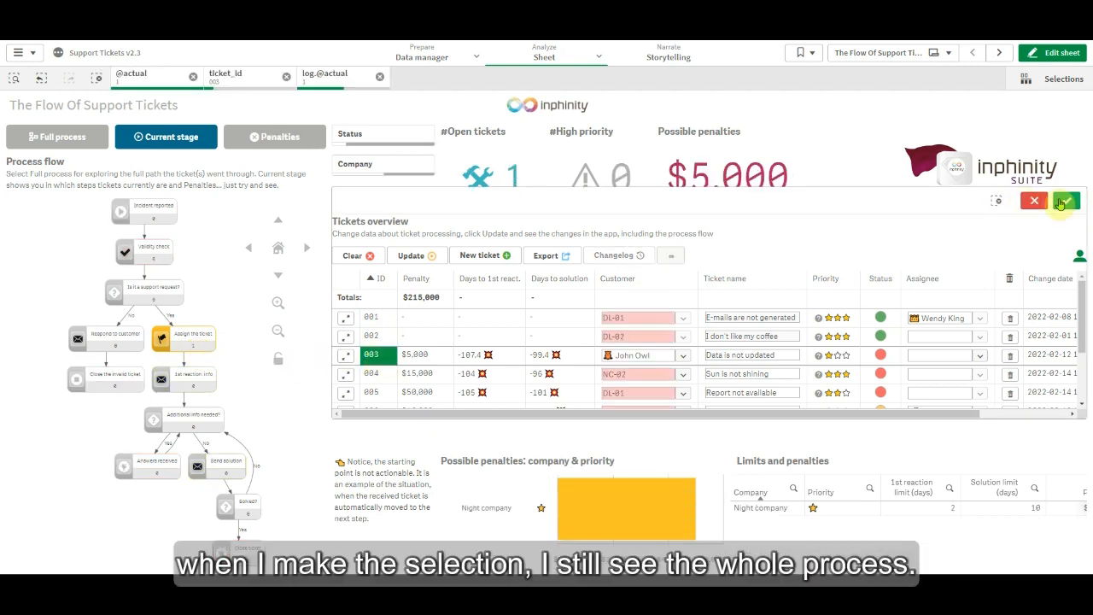
pyautogui.click(1065, 202)
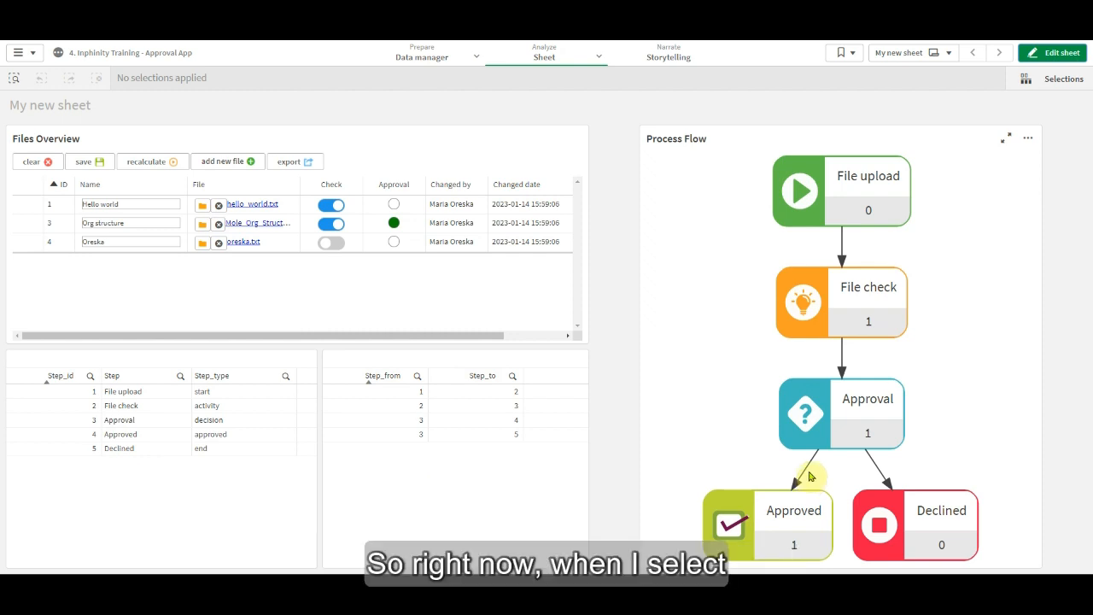
# In the approval app, filter the steps table to Step_id 2 to check the process flow, and clear the file ID selection.
pyautogui.click(65, 406)
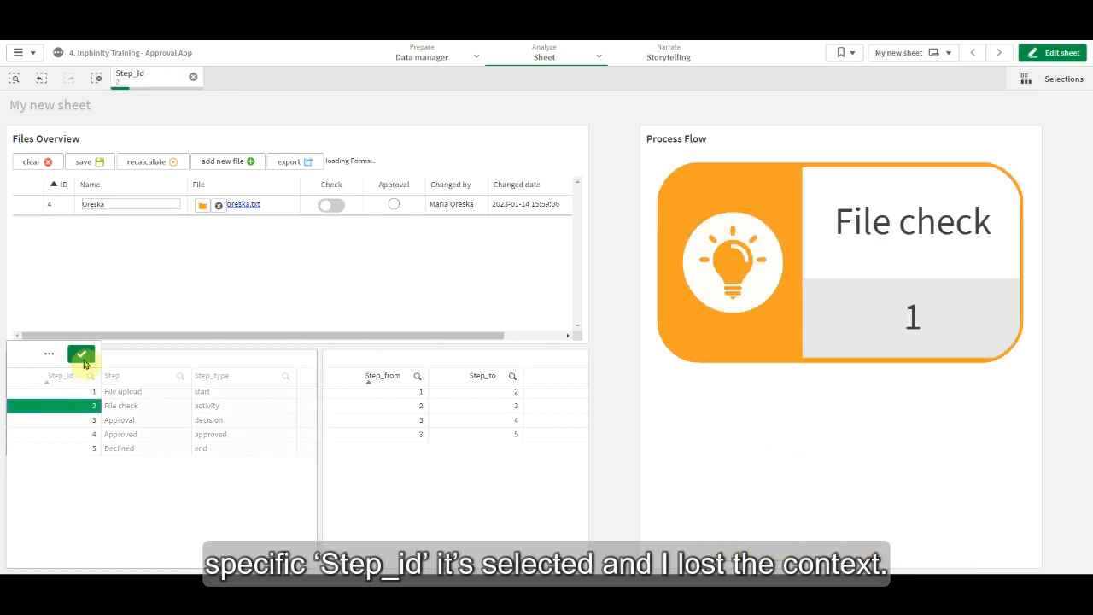
pyautogui.click(83, 355)
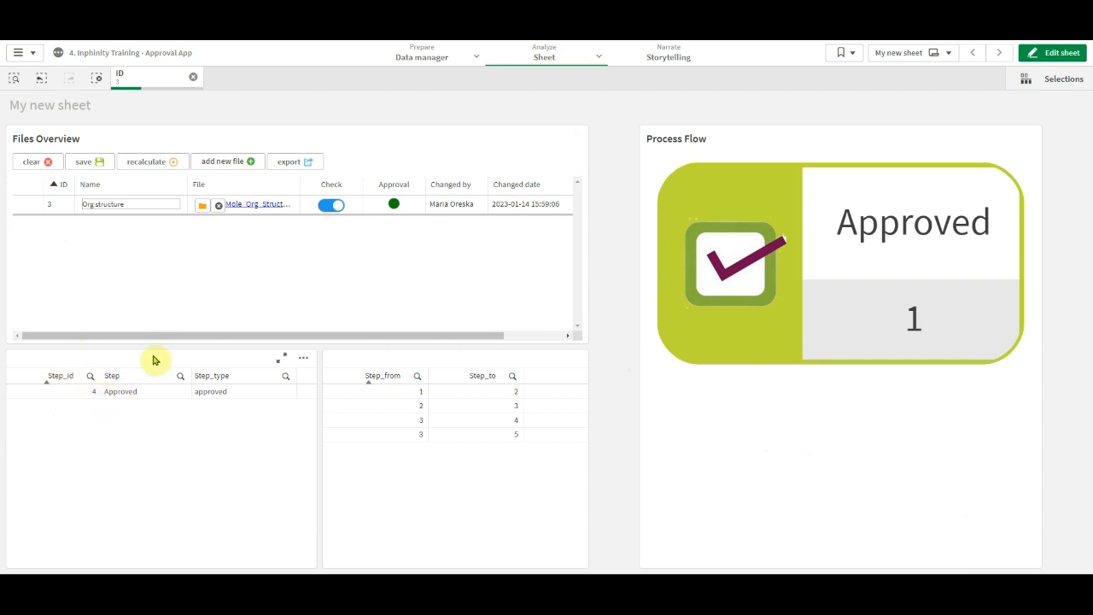
pyautogui.click(193, 77)
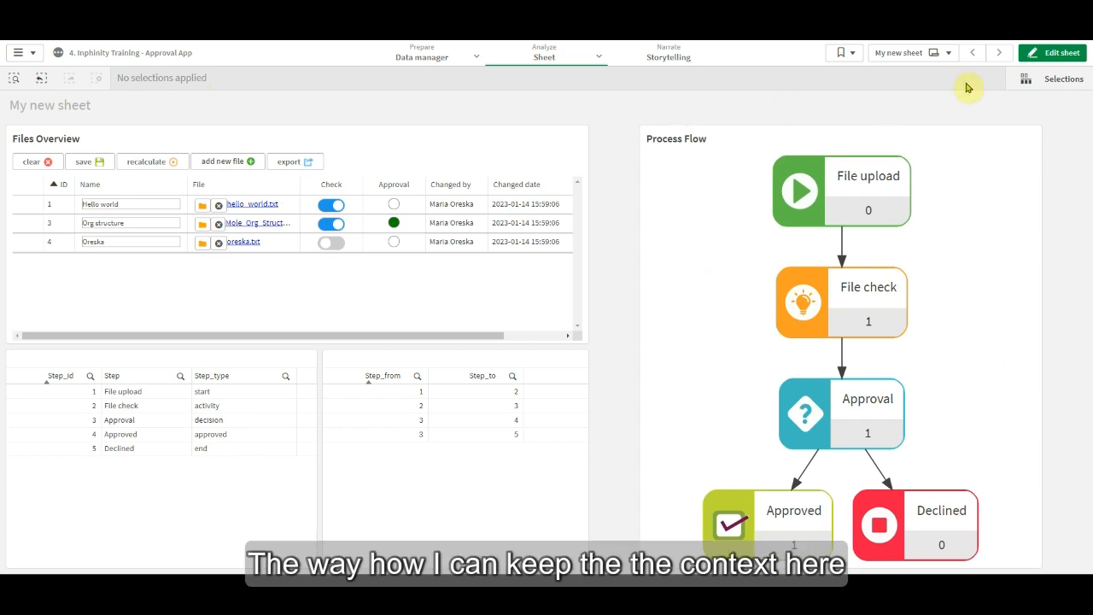
# Put the sheet in edit mode and copy the highlight condition example from the Data brushing page of the Inphinity Flow documentation.
pyautogui.click(1078, 56)
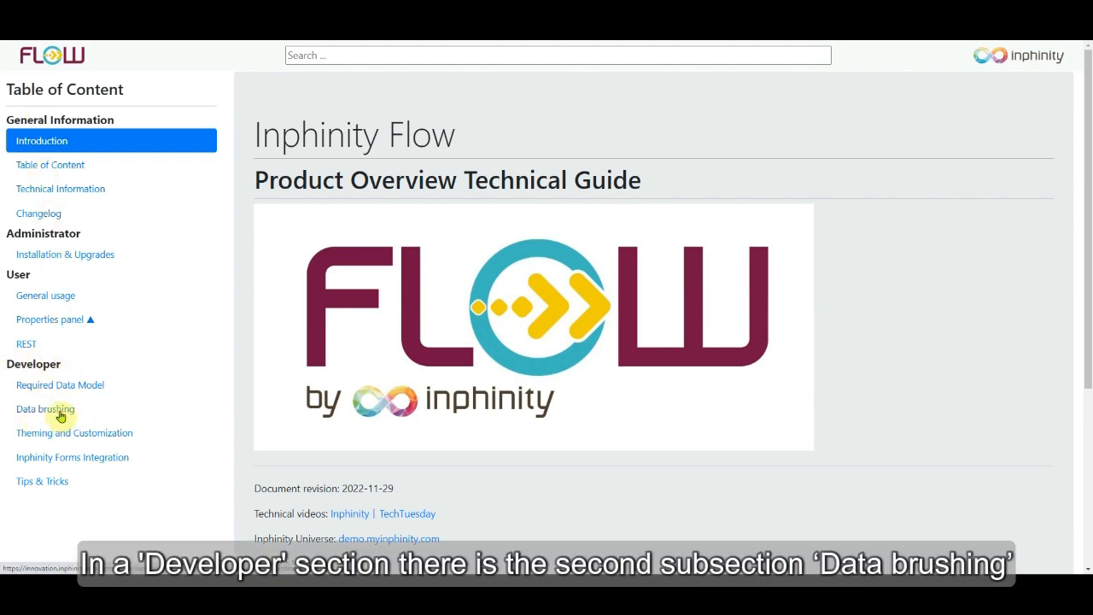
pyautogui.click(62, 416)
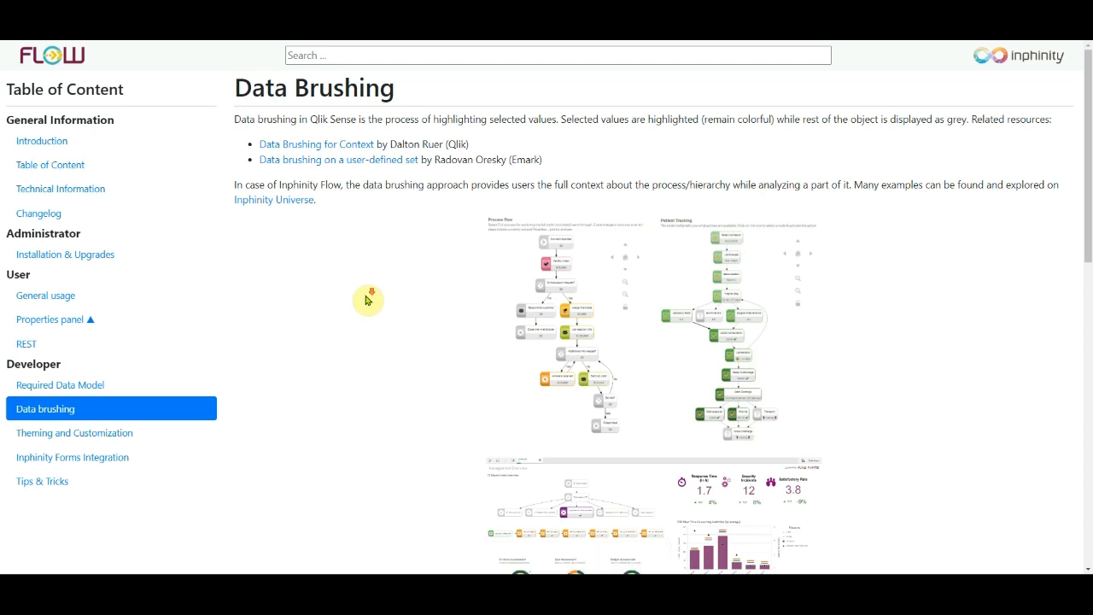
pyautogui.scroll(-4, 368, 298)
pyautogui.scroll(-1, 368, 298)
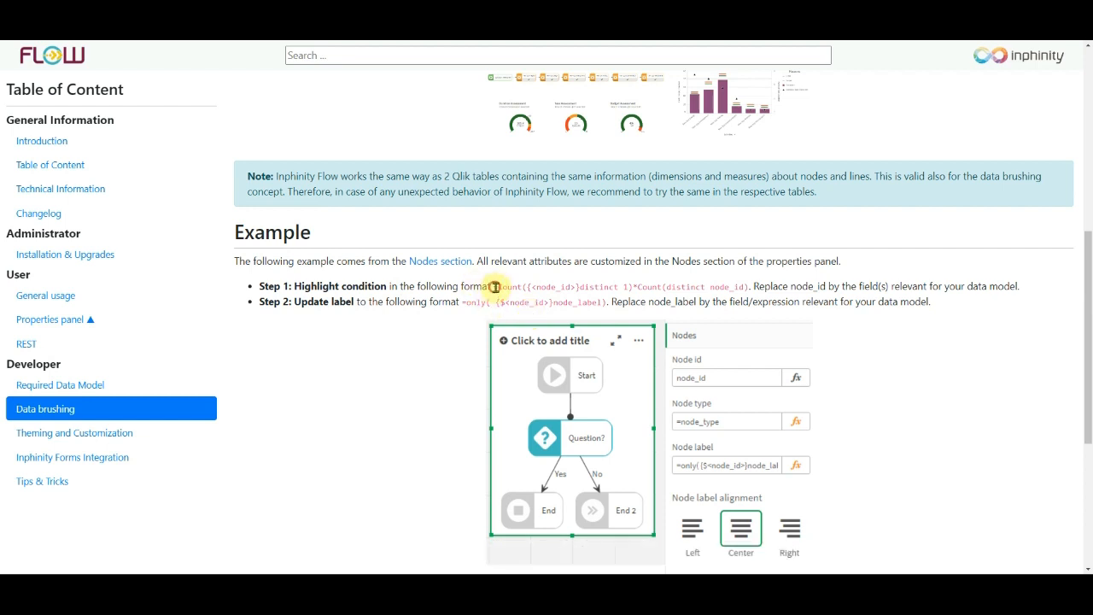
pyautogui.moveTo(493, 287); pyautogui.dragTo(749, 288)
pyautogui.hotkey('ctrl', 'c')
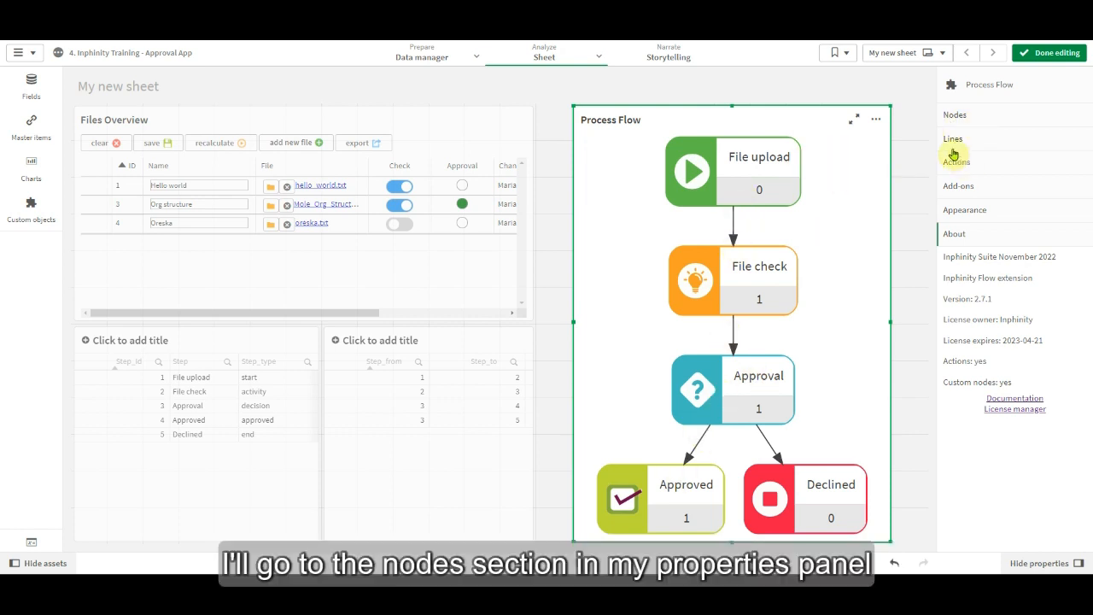
# Set the Process Flow nodes' highlight condition to the copied Count expression, using Step_id in place of node_id.
pyautogui.click(973, 118)
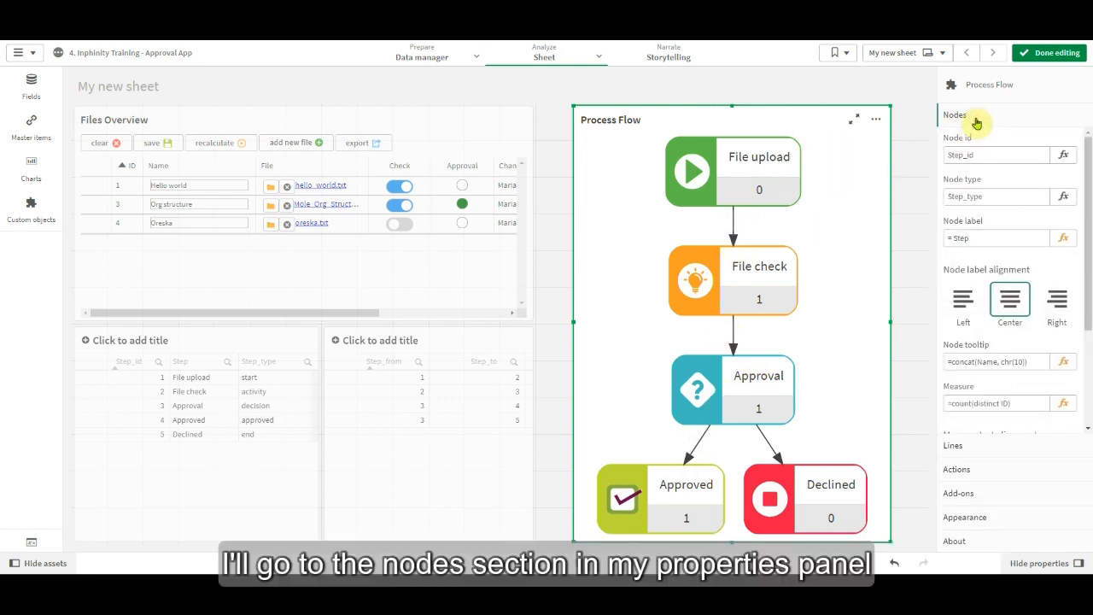
pyautogui.scroll(-3, 1016, 341)
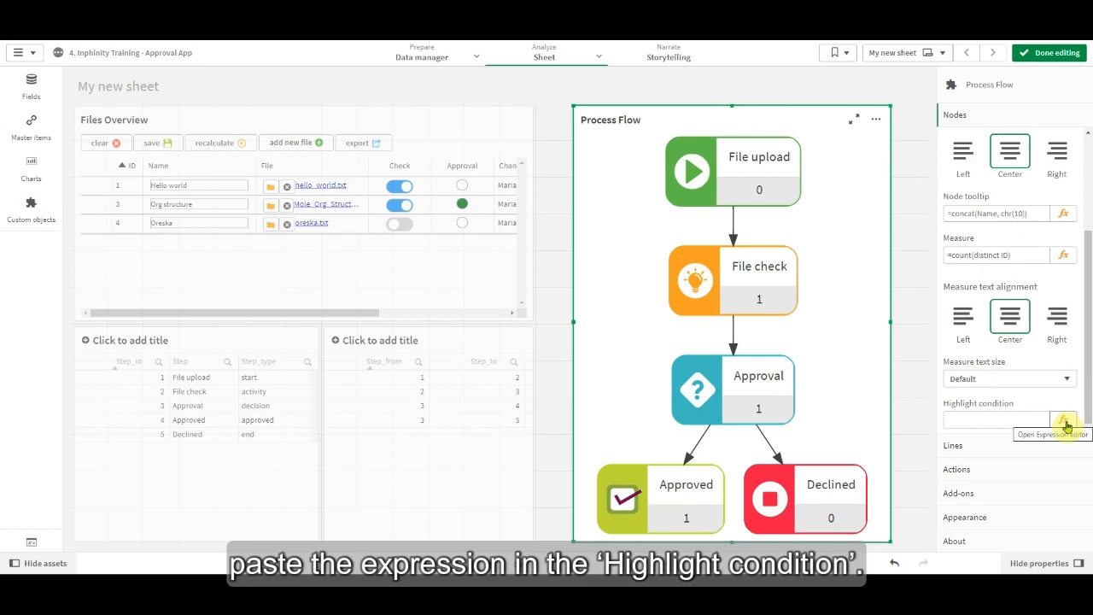
pyautogui.click(1064, 421)
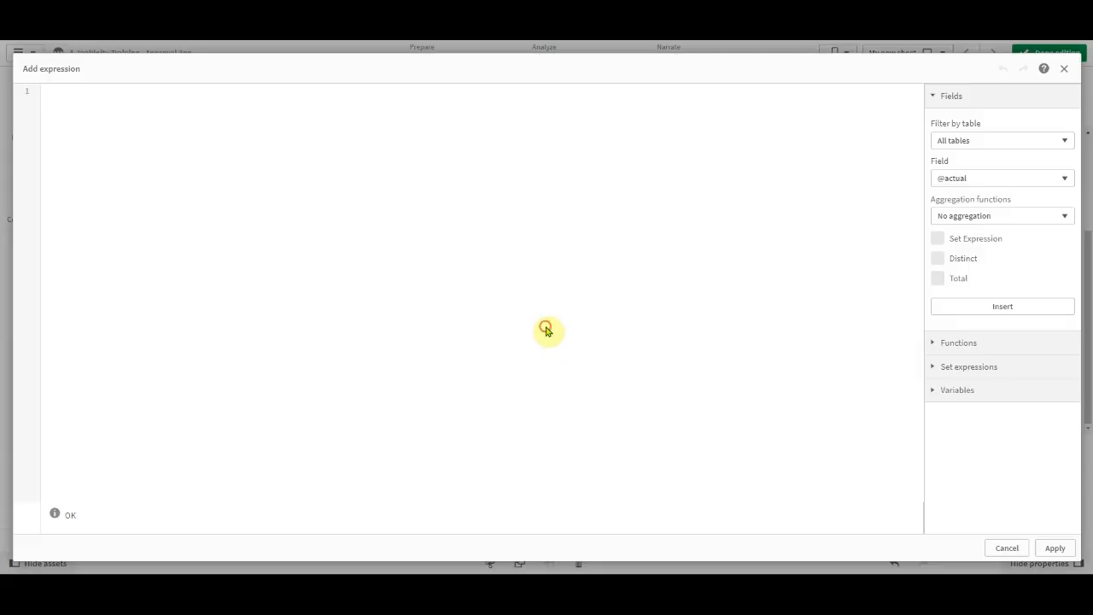
pyautogui.hotkey('ctrl', 'v')
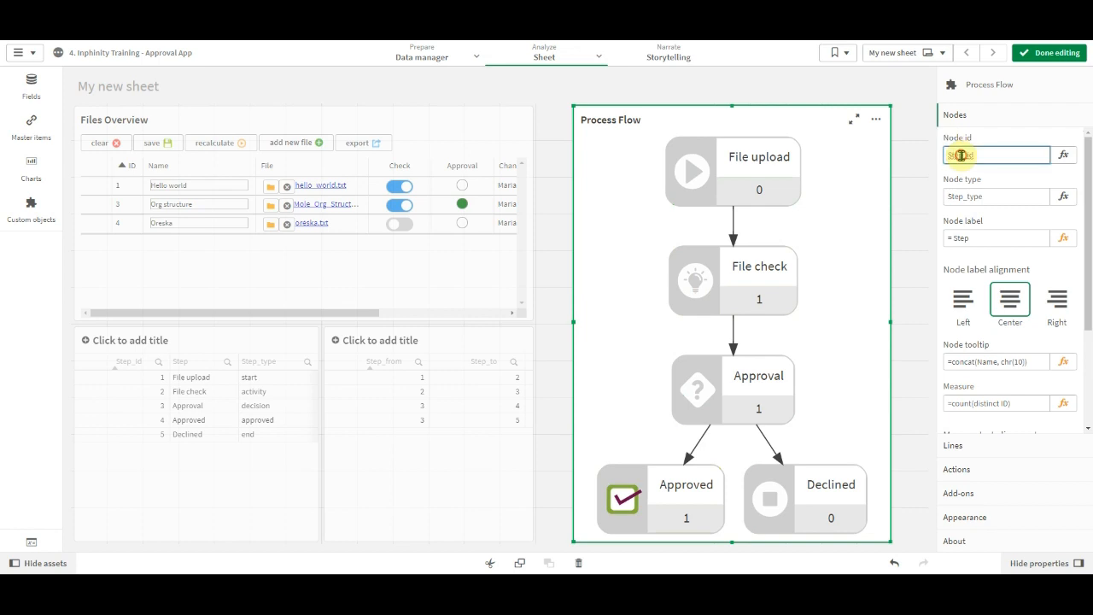
pyautogui.doubleClick(978, 153)
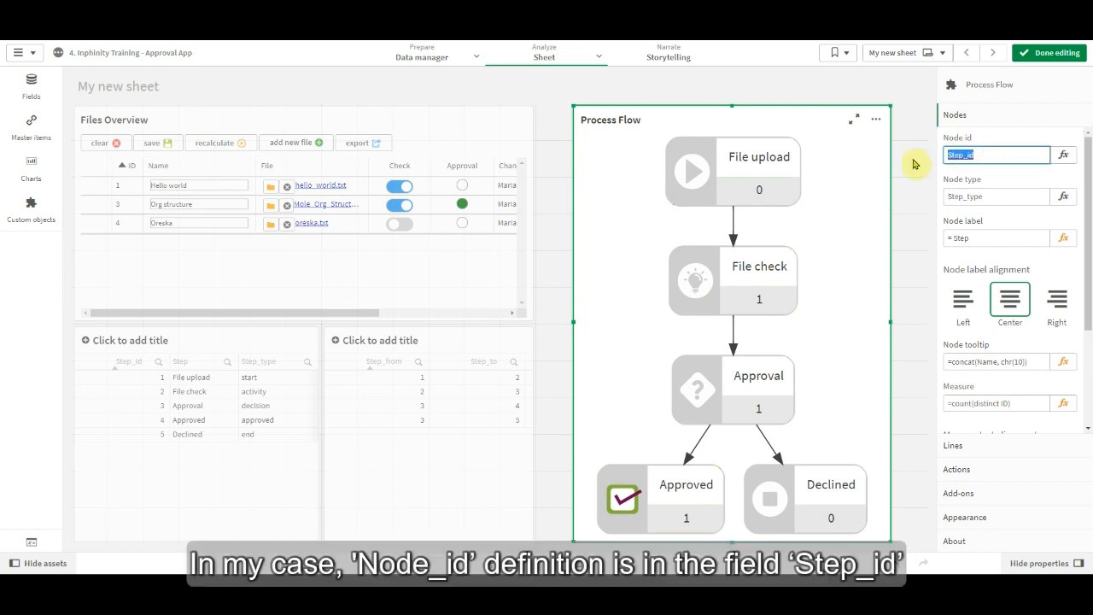
pyautogui.click(984, 155)
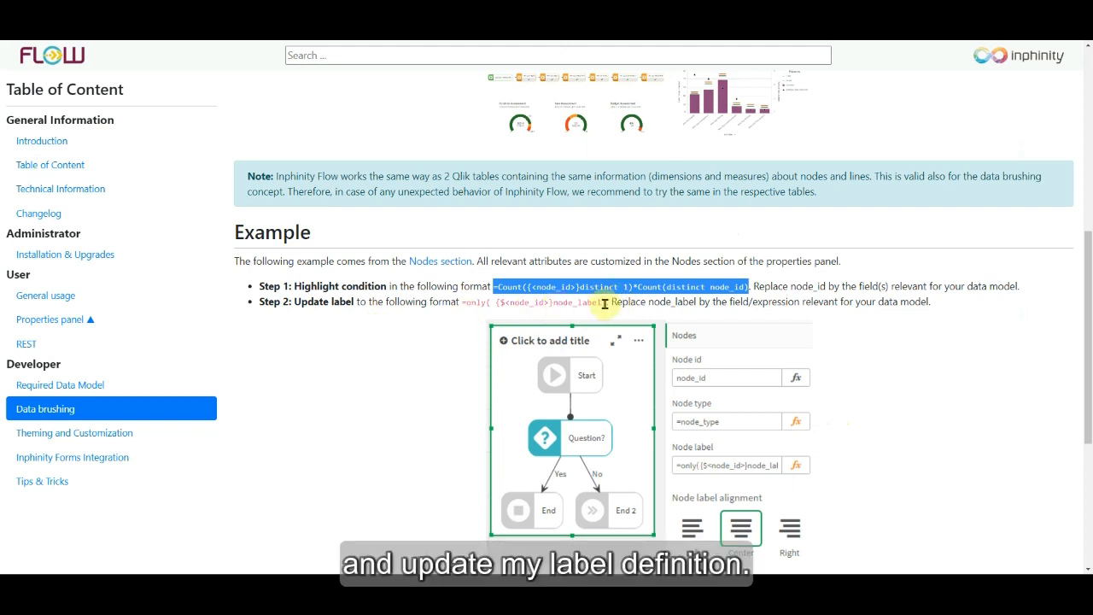
# Copy the label example from the documentation and add =only( {$<Step_id>}node_label) to the Process Flow's node label expression.
pyautogui.moveTo(604, 303); pyautogui.dragTo(461, 302)
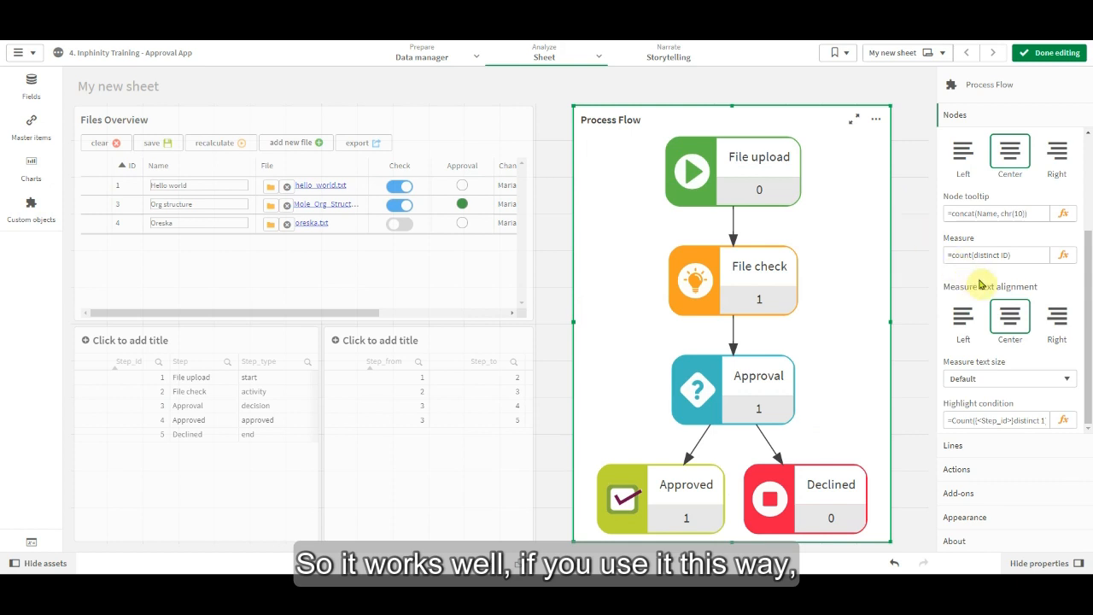
pyautogui.scroll(3, 965, 273)
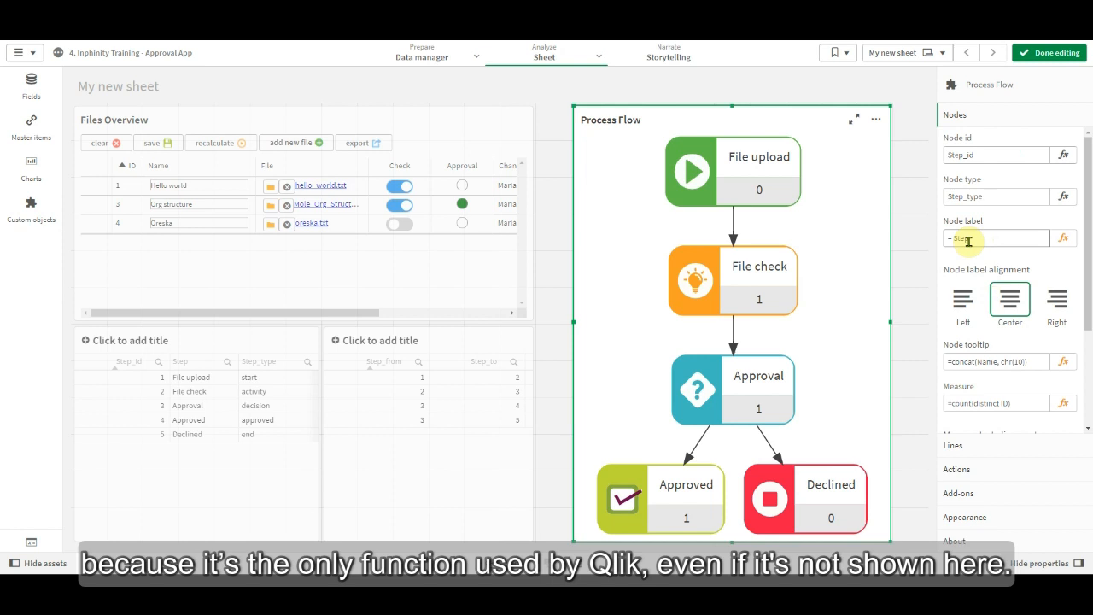
pyautogui.click(1064, 239)
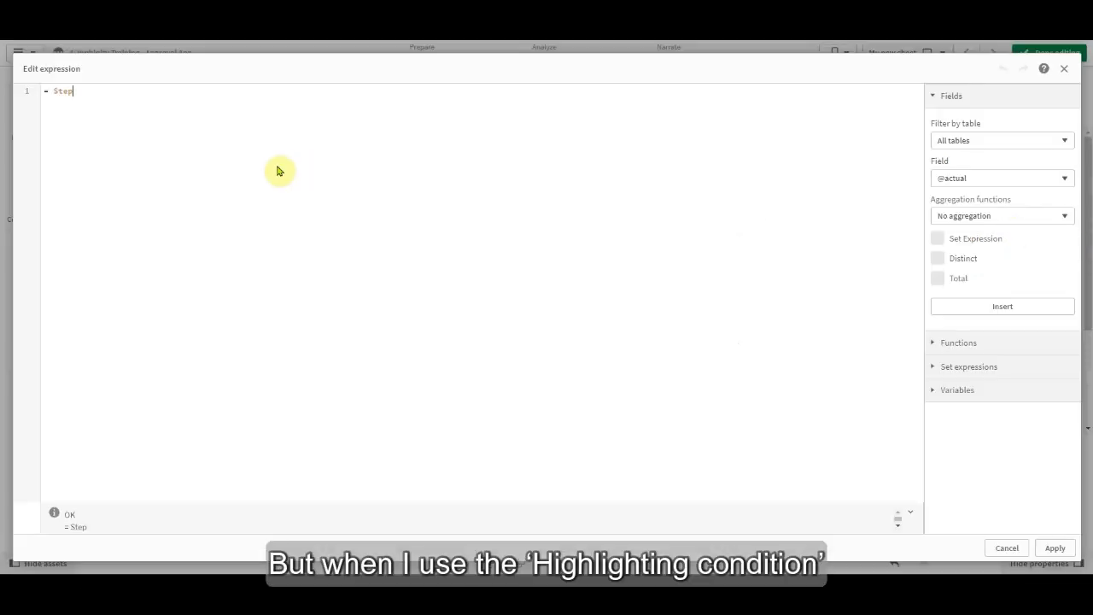
pyautogui.write('=only( {$<Step_id>}node_label)')
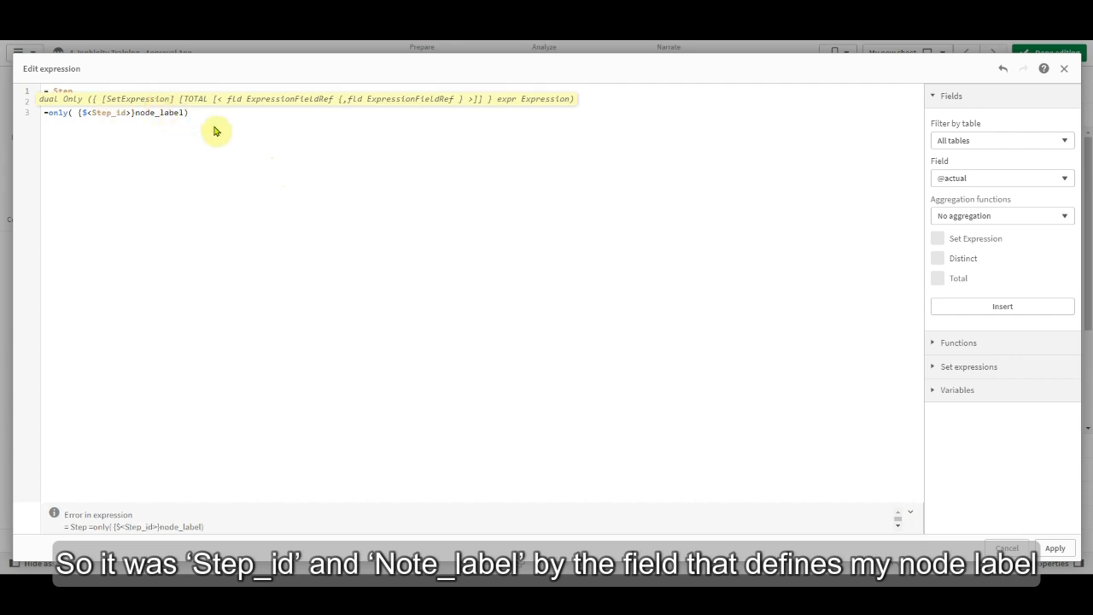
pyautogui.click(232, 128)
# Remove the old = Step text, replace node_label with Step, and apply the node label expression =only( {$<Step_id>}Step).
pyautogui.click(72, 90)
pyautogui.press('BackSpace')
pyautogui.press('BackSpace')
pyautogui.press('BackSpace')
pyautogui.press('BackSpace')
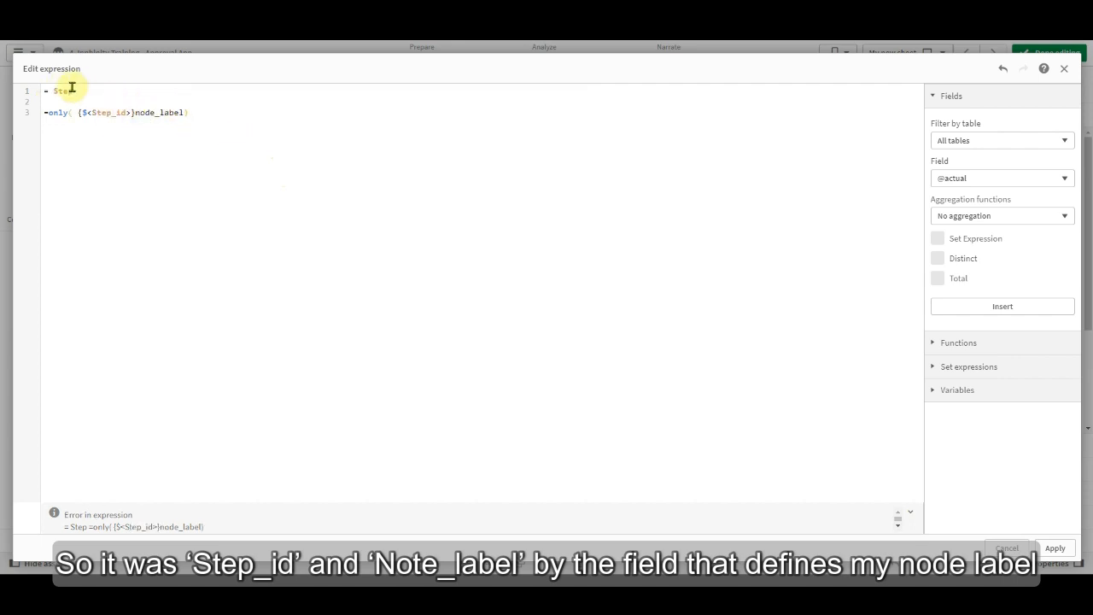
pyautogui.doubleClick(173, 114)
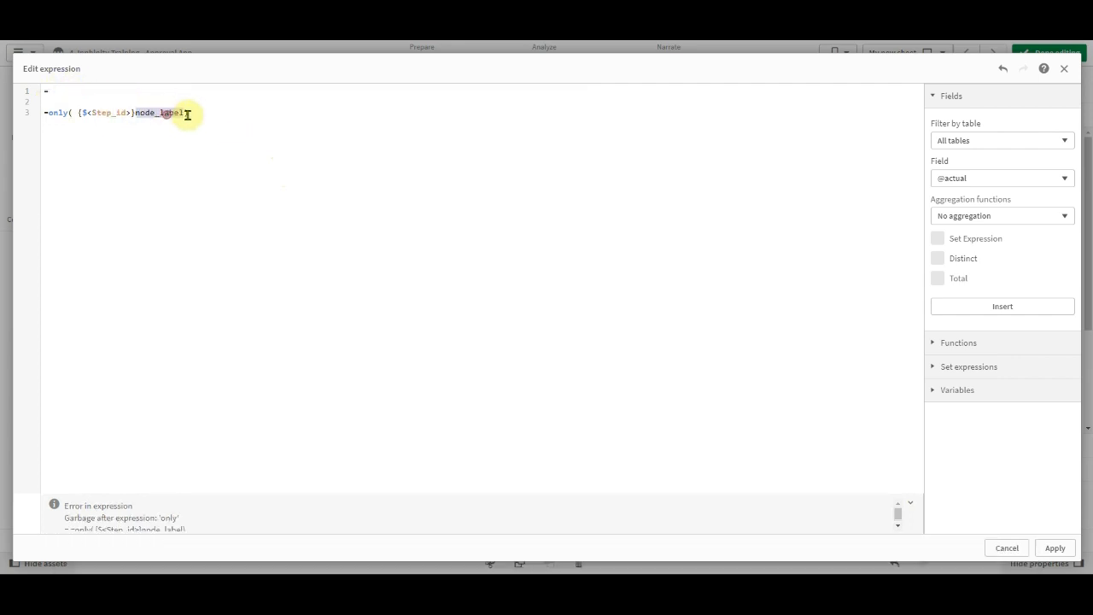
pyautogui.write('Step')
pyautogui.press('BackSpace')
pyautogui.press('BackSpace')
pyautogui.press('BackSpace')
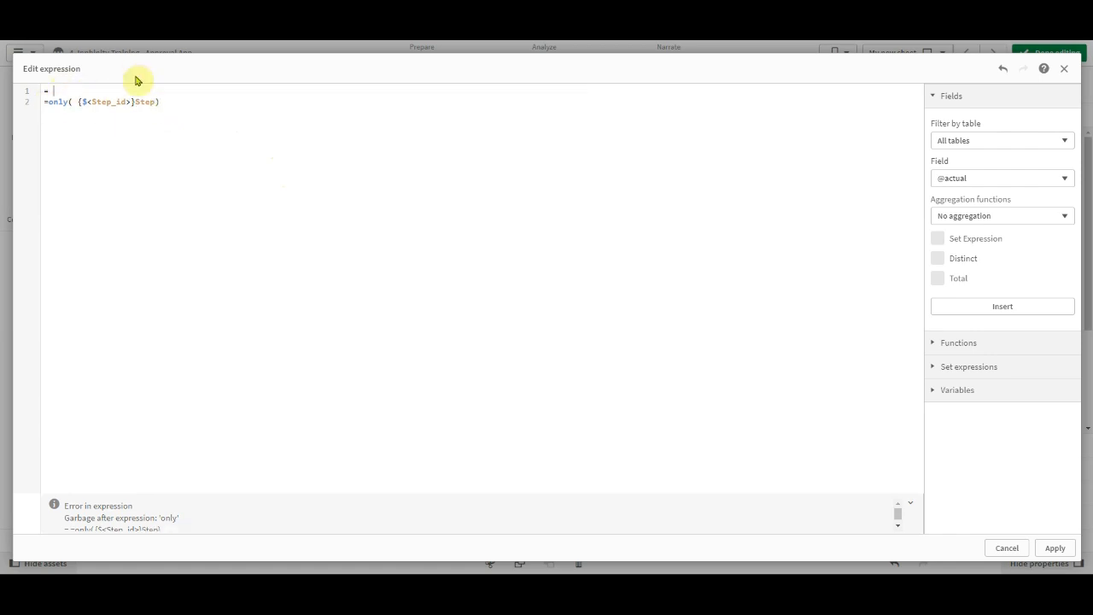
pyautogui.press('Delete')
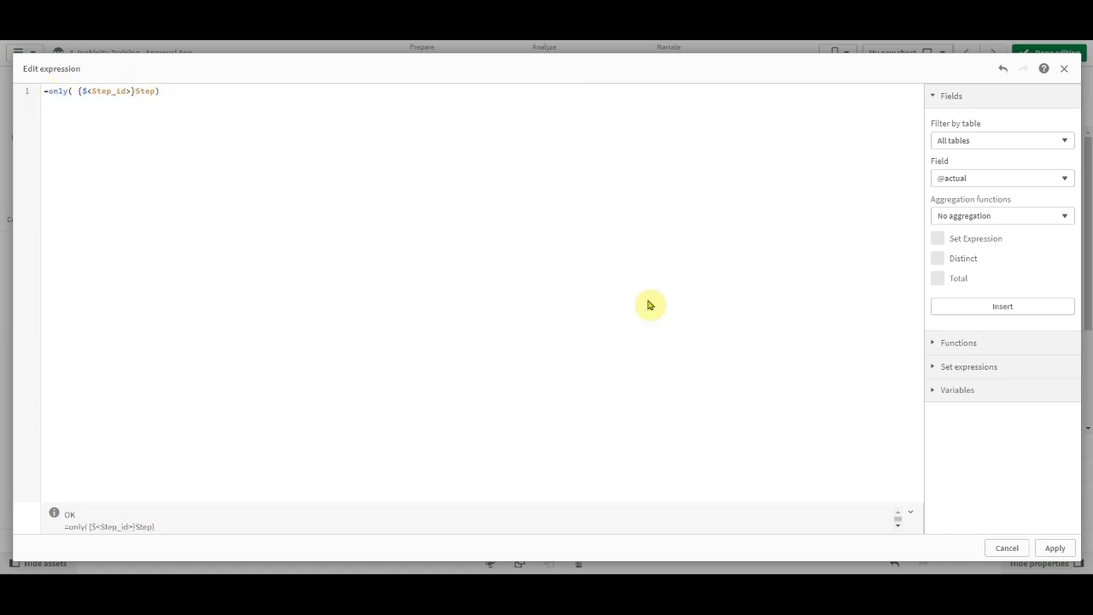
pyautogui.click(1055, 547)
# Finish editing the sheet and try Step_id values 2, 3, 4 and 1 to check the highlighting in the process flow.
pyautogui.click(1062, 58)
pyautogui.click(81, 406)
pyautogui.click(81, 420)
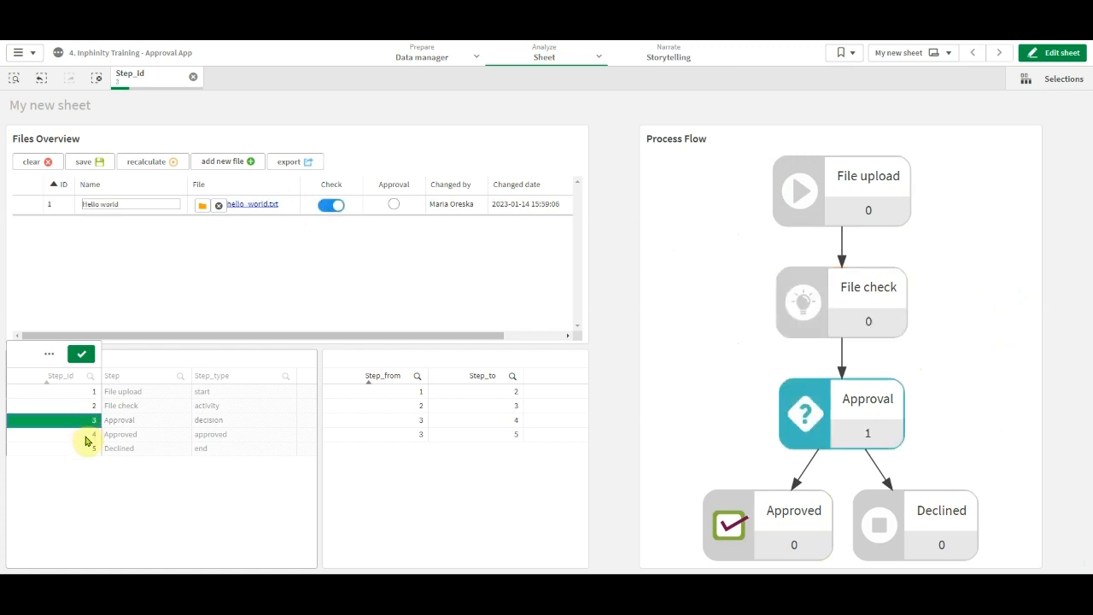
pyautogui.click(84, 435)
pyautogui.click(76, 392)
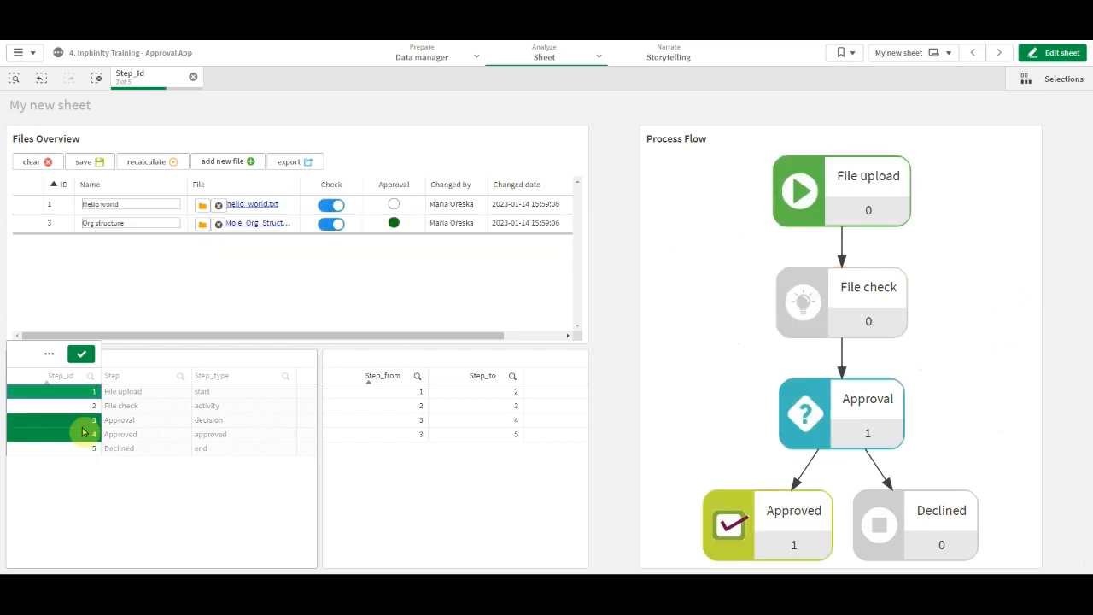
# Filter the sheet by file ID 1 in Files Overview to check the process flow, and clear the selection.
pyautogui.click(54, 211)
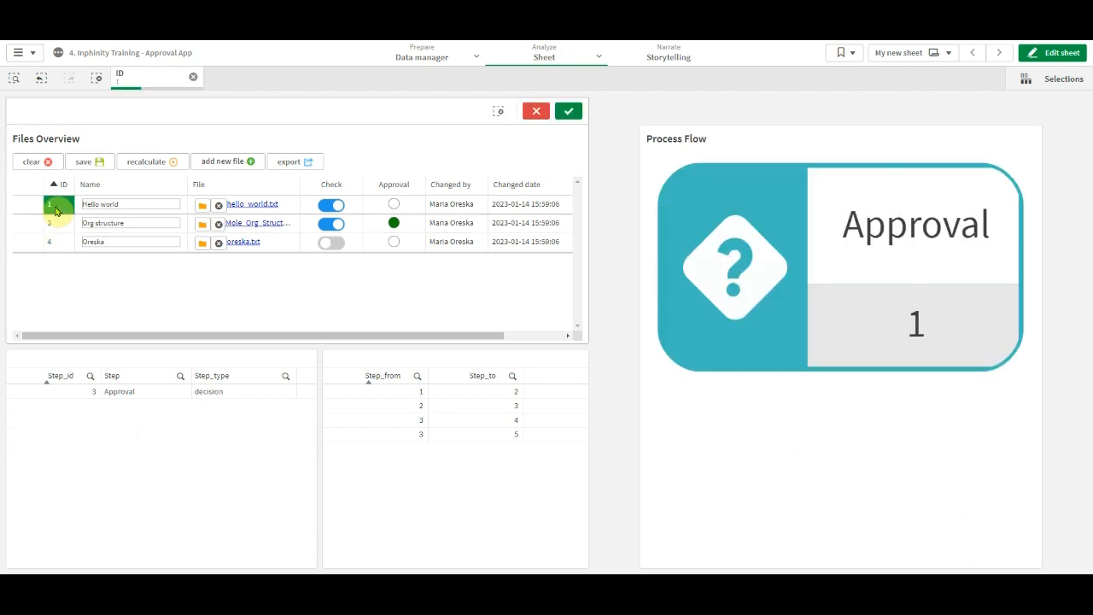
pyautogui.click(570, 111)
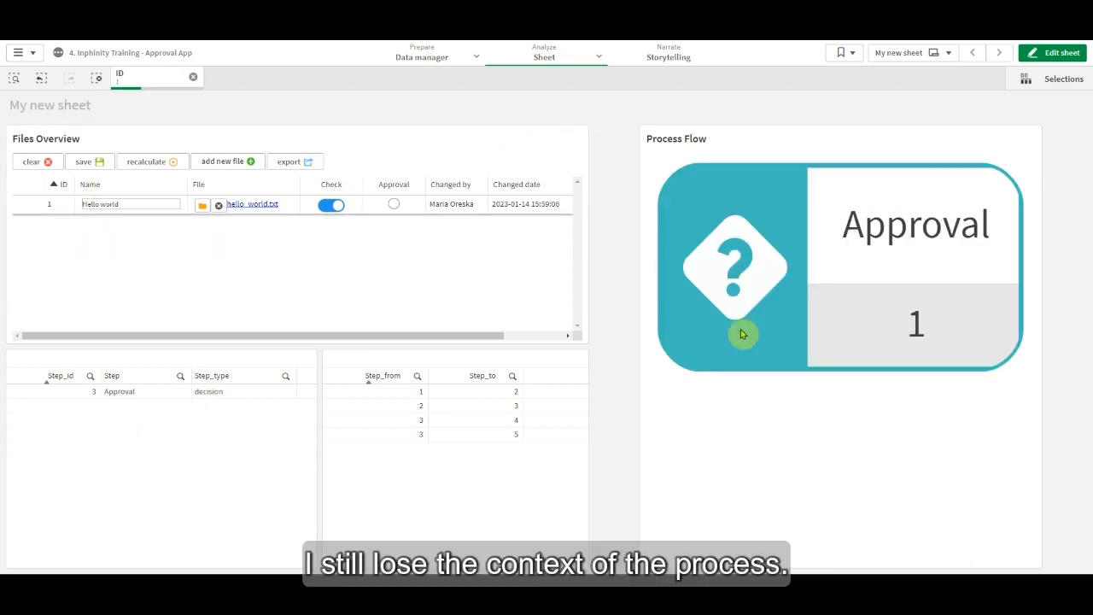
pyautogui.click(193, 77)
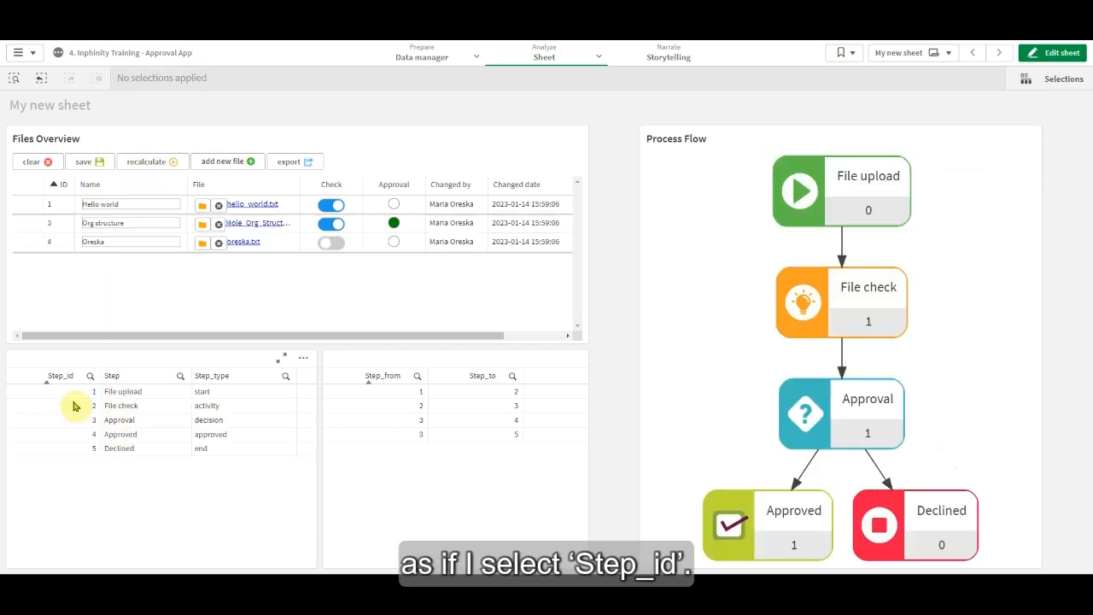
# Filter the sheet by Step_id 2 to compare the process flow's highlighting, and clear the selection.
pyautogui.click(75, 406)
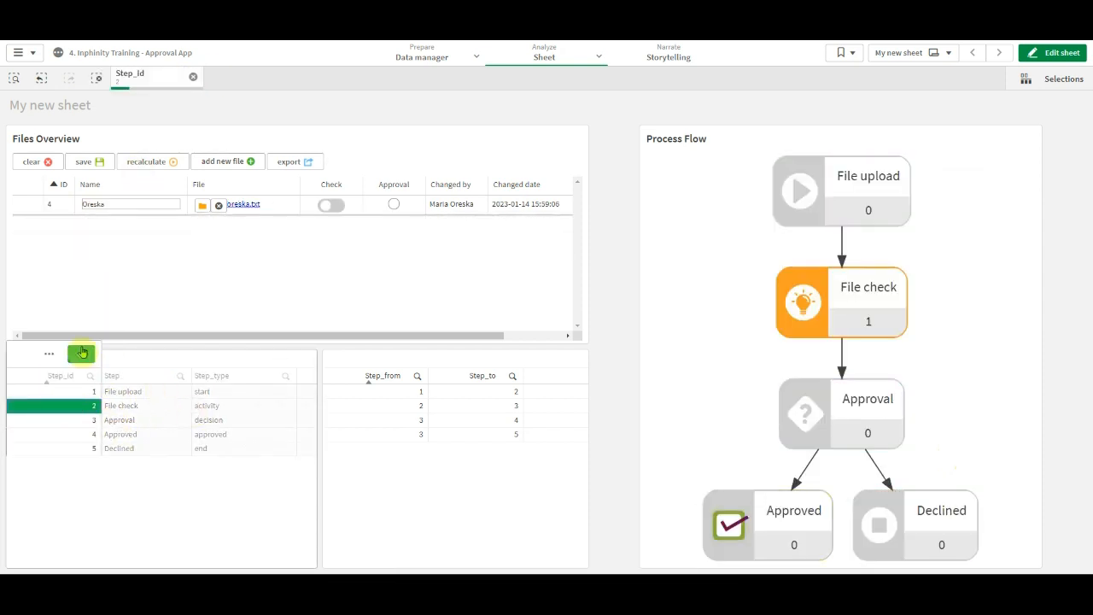
pyautogui.click(82, 353)
pyautogui.click(193, 76)
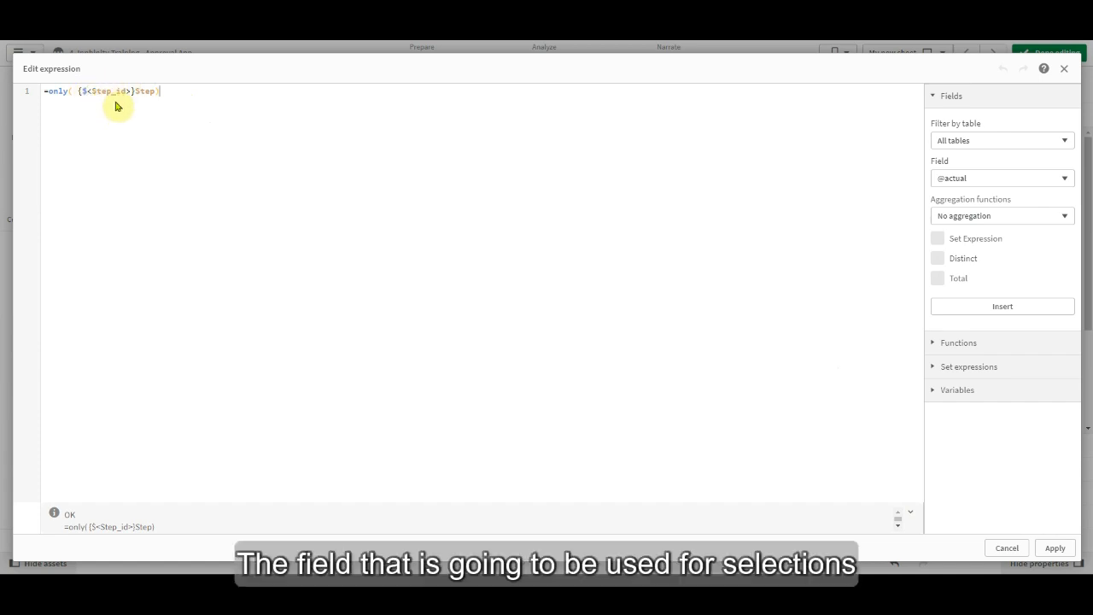
# Close the node label expression without changes and check the field name behind the first dimension of the Files Overview form.
pyautogui.click(1007, 548)
pyautogui.click(420, 269)
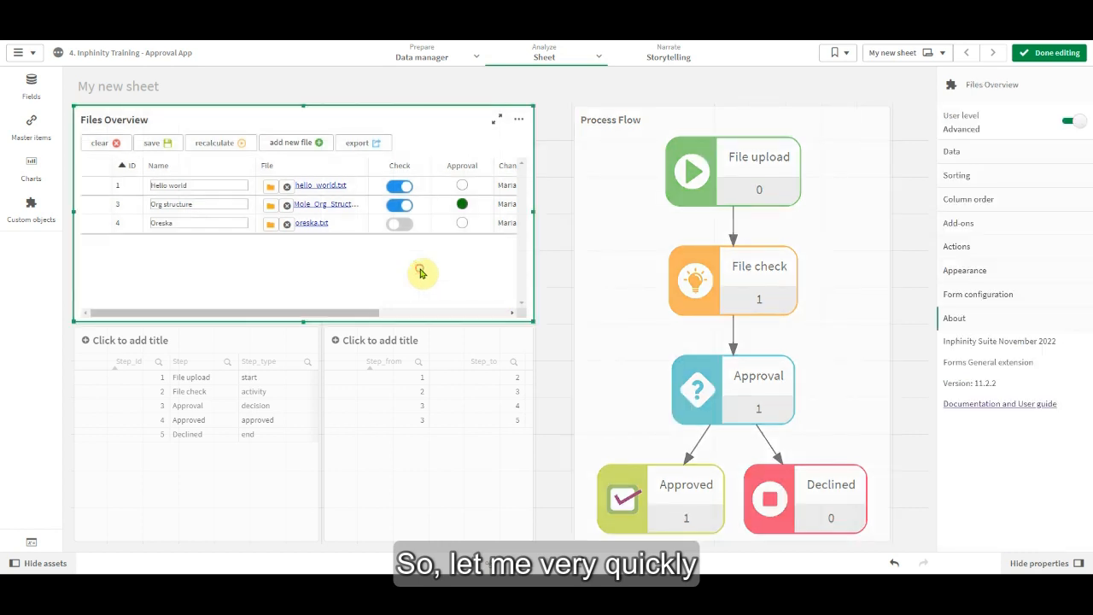
pyautogui.click(1011, 152)
pyautogui.click(987, 195)
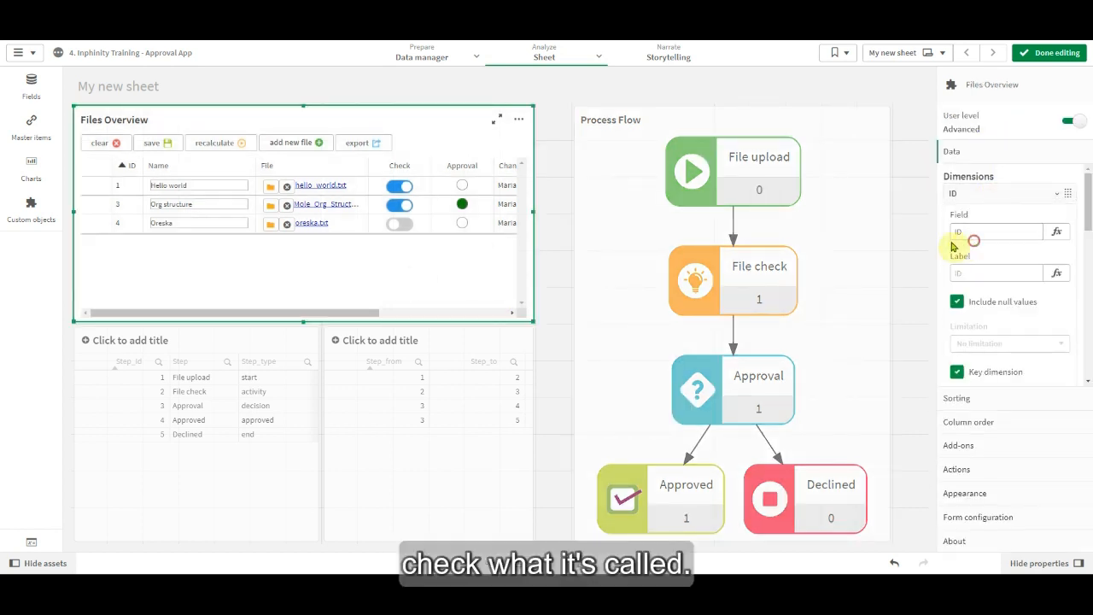
pyautogui.click(974, 231)
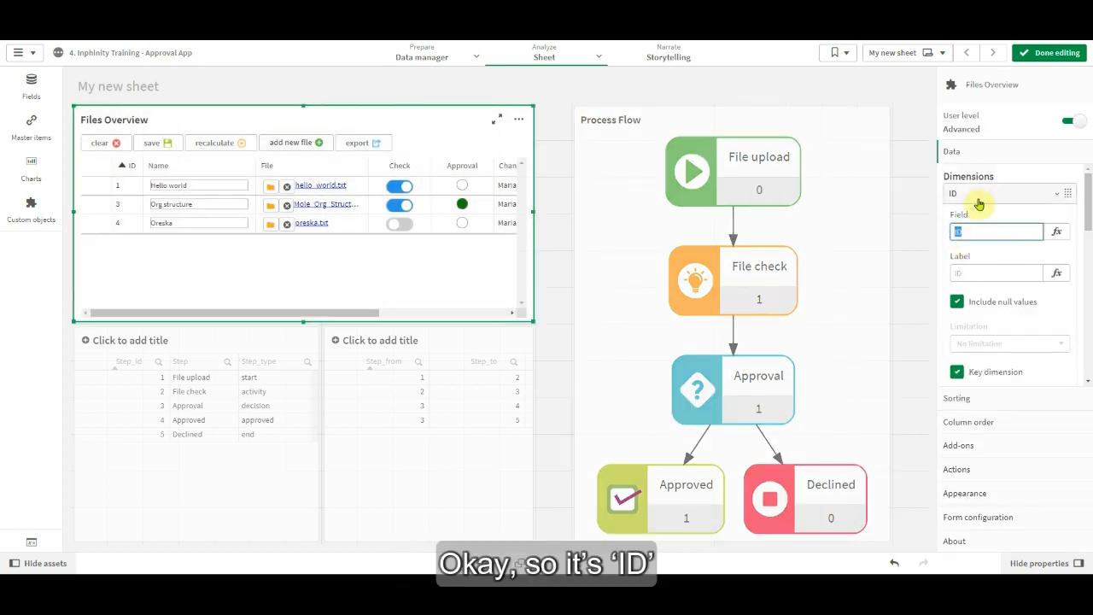
pyautogui.click(977, 197)
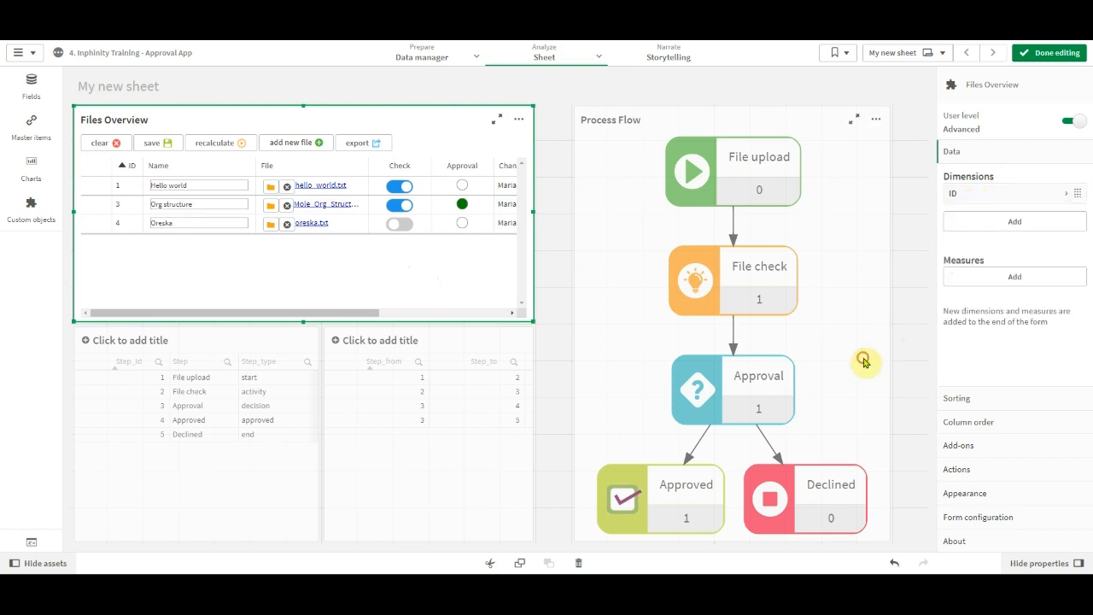
# Set the Process Flow's node label expression to =only( {$<Step_id, ID>}Step) and open its highlight condition expression for editing.
pyautogui.click(865, 361)
pyautogui.click(978, 118)
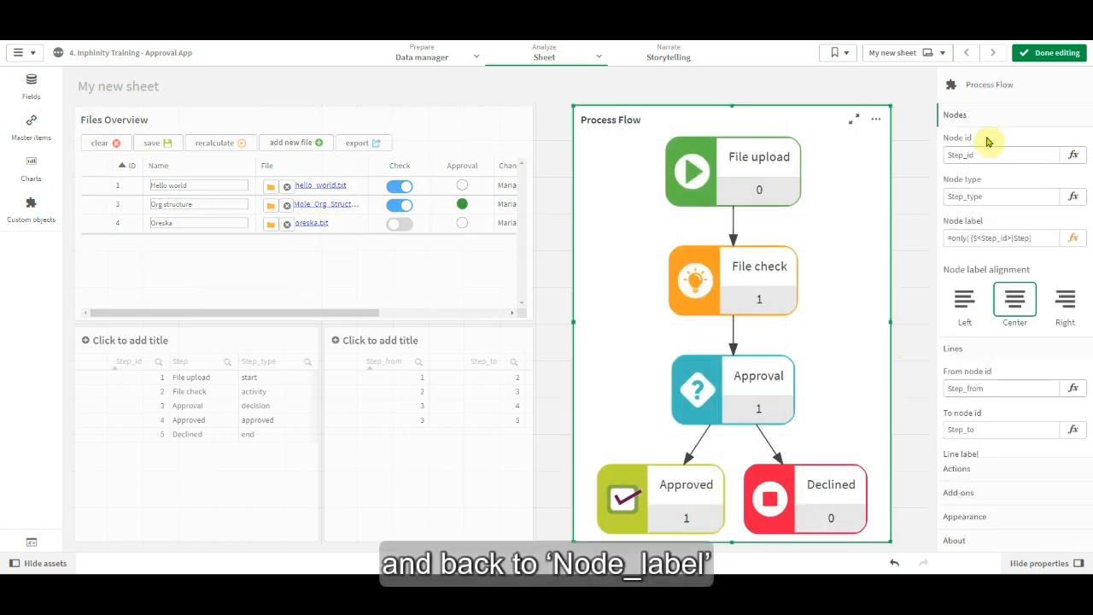
pyautogui.click(1063, 237)
pyautogui.click(86, 92)
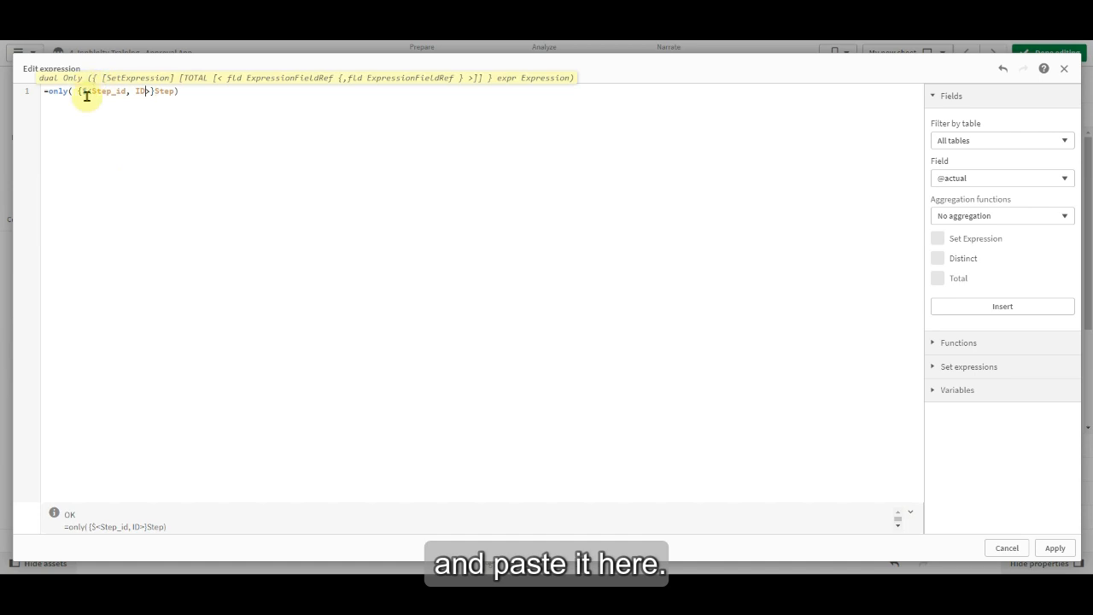
pyautogui.click(1063, 547)
pyautogui.scroll(-2, 1013, 330)
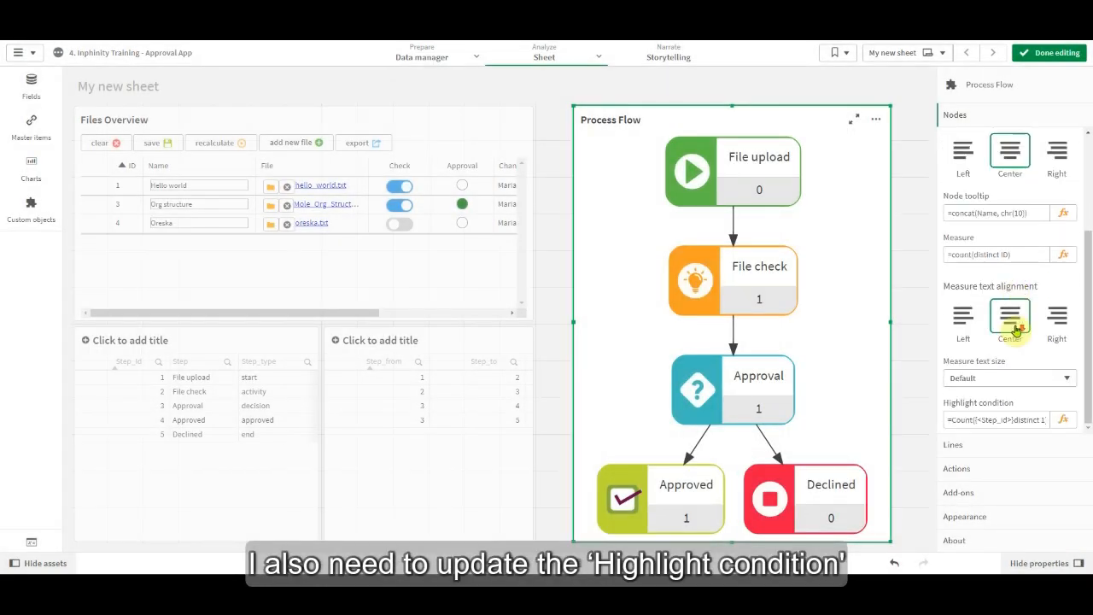
pyautogui.click(1065, 420)
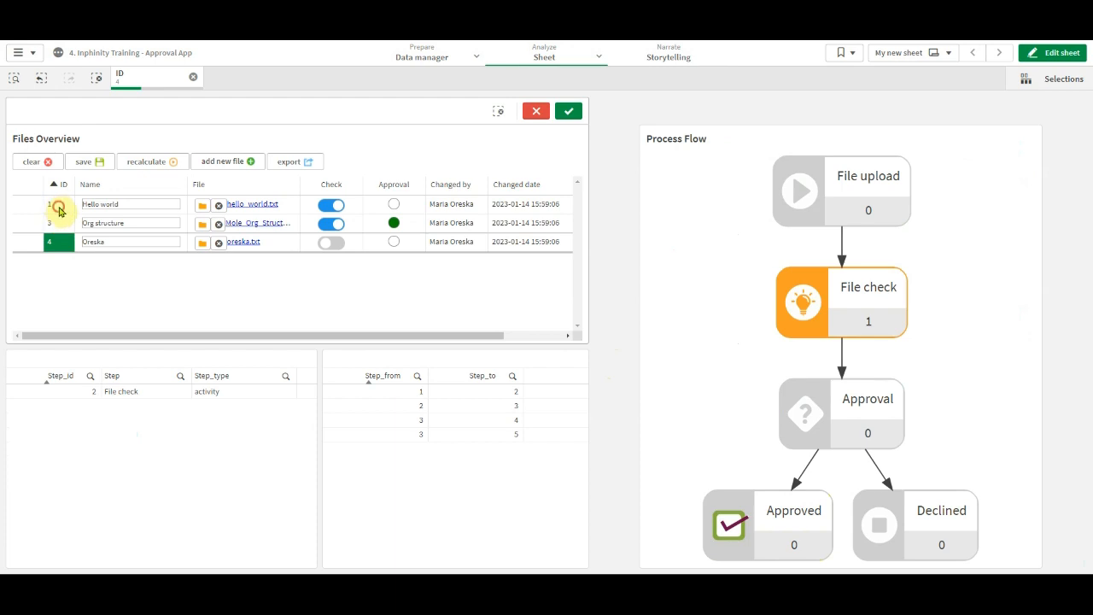
# Add file IDs 1 and 3 to the ID selection in Files Overview to check the process flow's highlighting, and clear the selection.
pyautogui.click(58, 206)
pyautogui.click(56, 224)
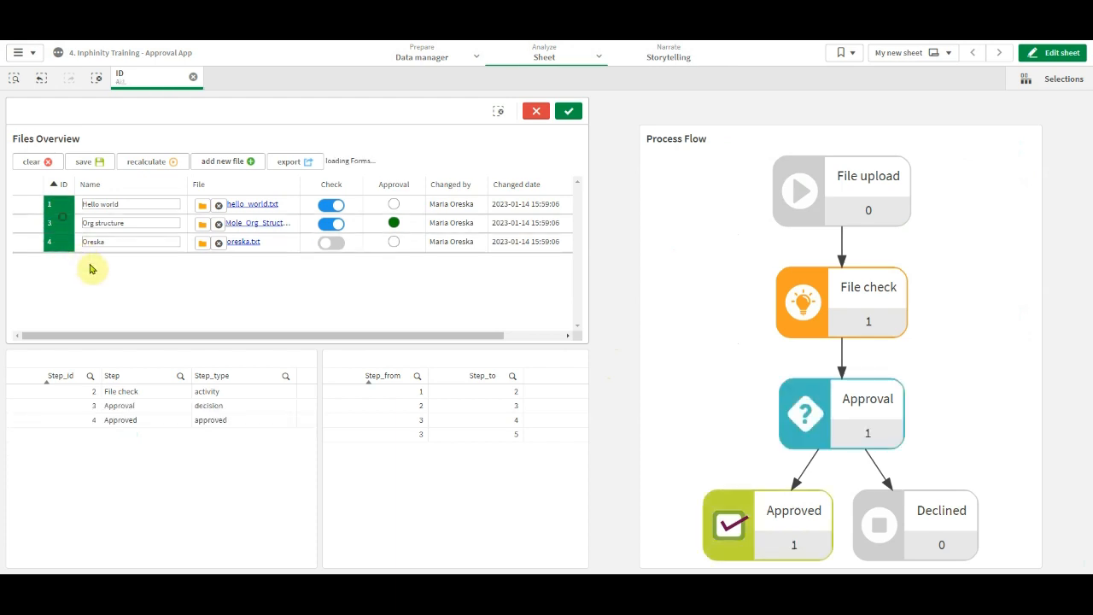
pyautogui.click(536, 111)
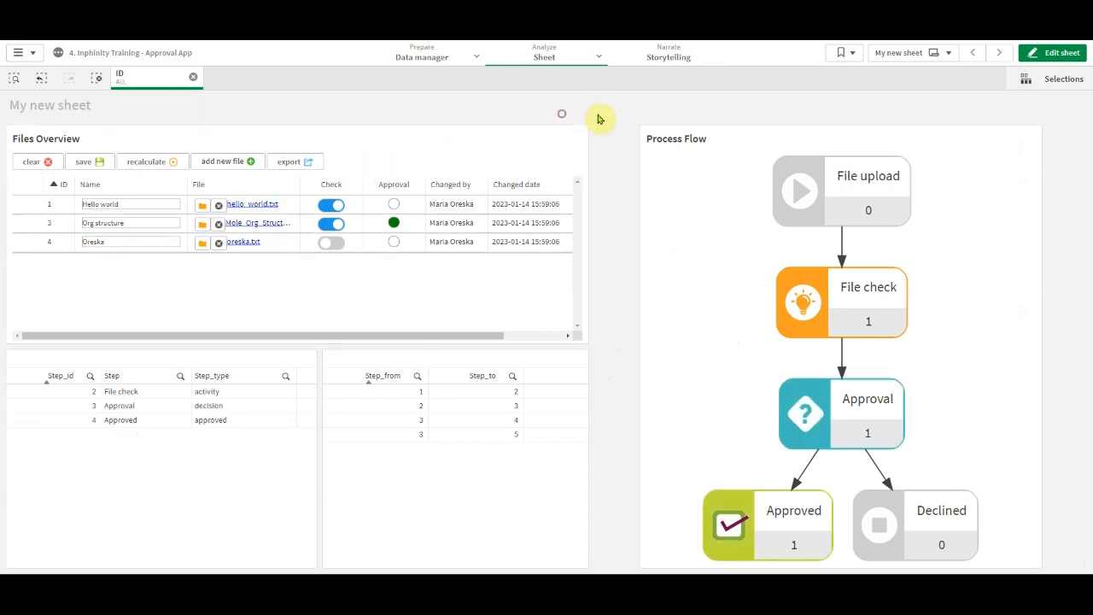
pyautogui.click(193, 77)
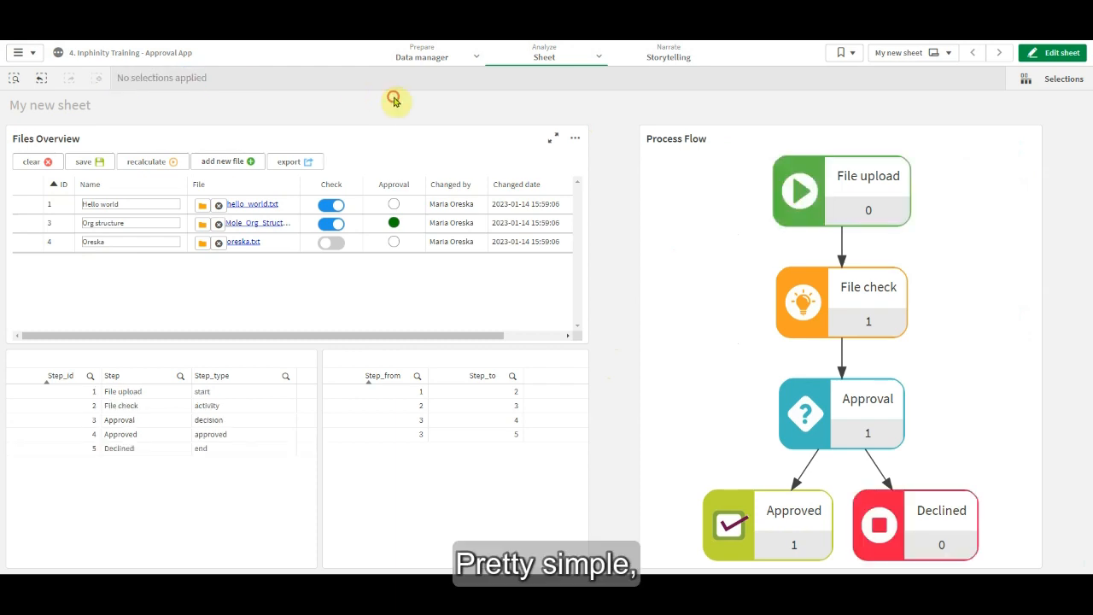